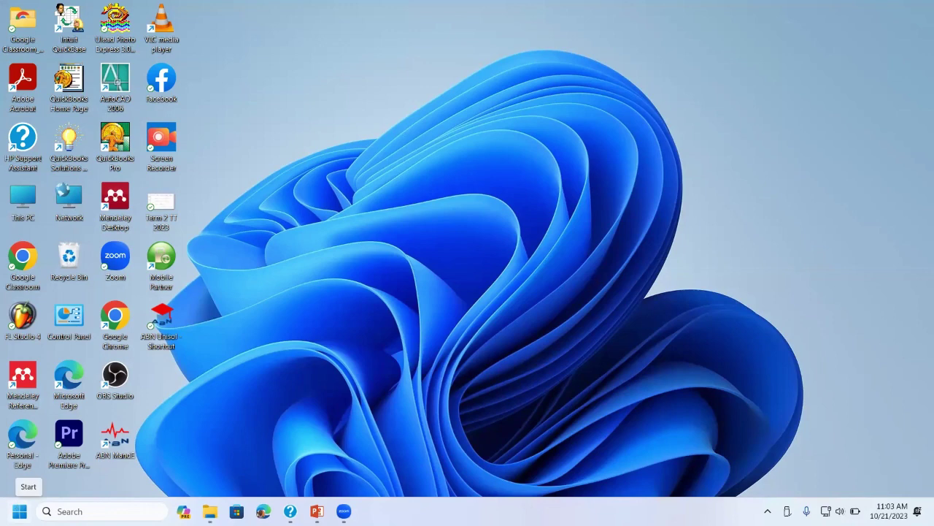
Show the Start menu's All apps list and scroll it until Access 2016 is visible.
{"action": "left_click", "coordinate": [19, 511]}
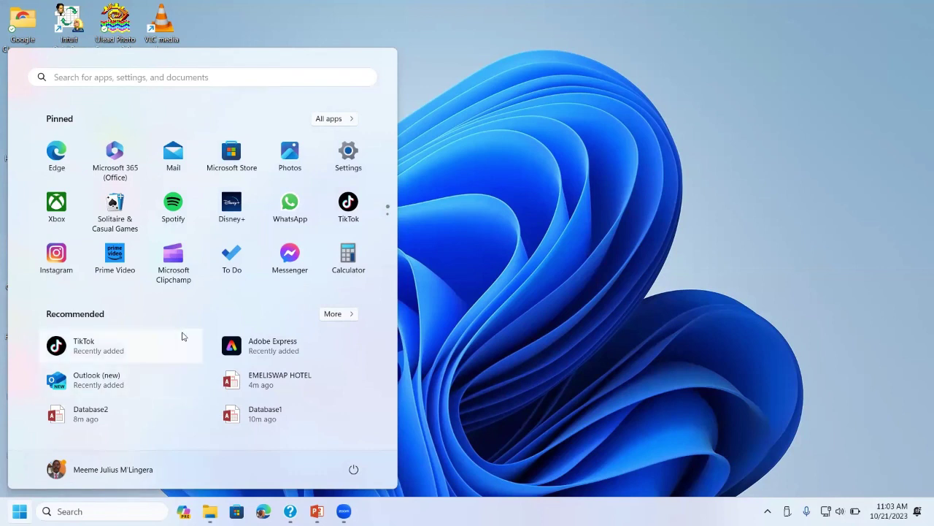
{"action": "left_click", "coordinate": [330, 120]}
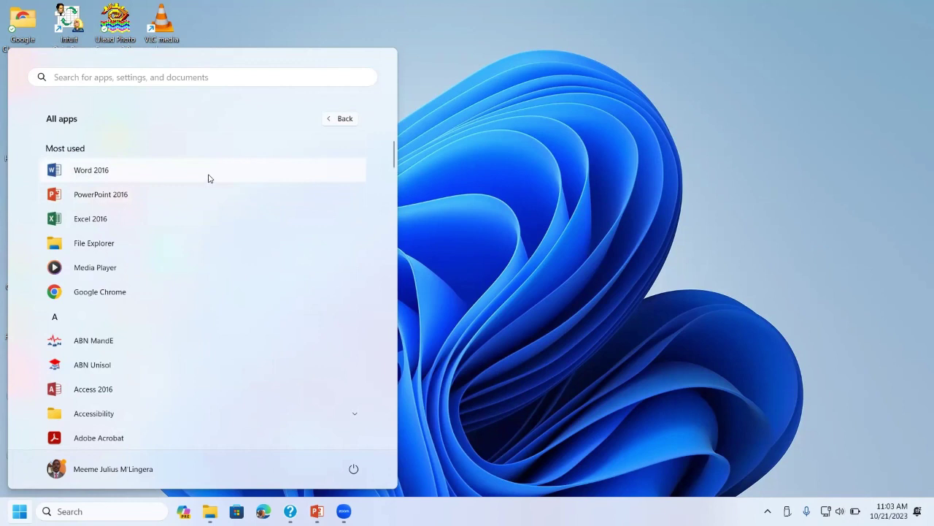
{"action": "scroll", "coordinate": [208, 178], "scroll_direction": "down", "scroll_amount": 3}
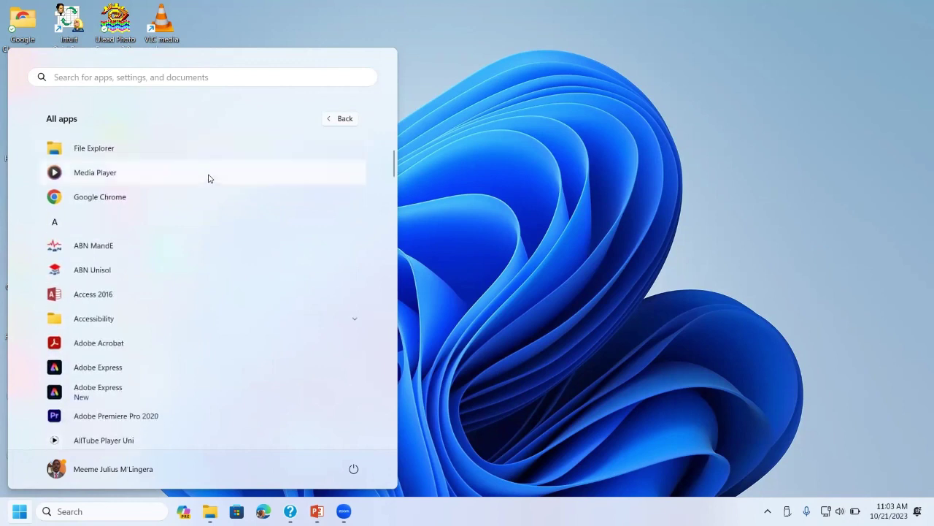
{"action": "scroll", "coordinate": [209, 178], "scroll_direction": "down", "scroll_amount": 6}
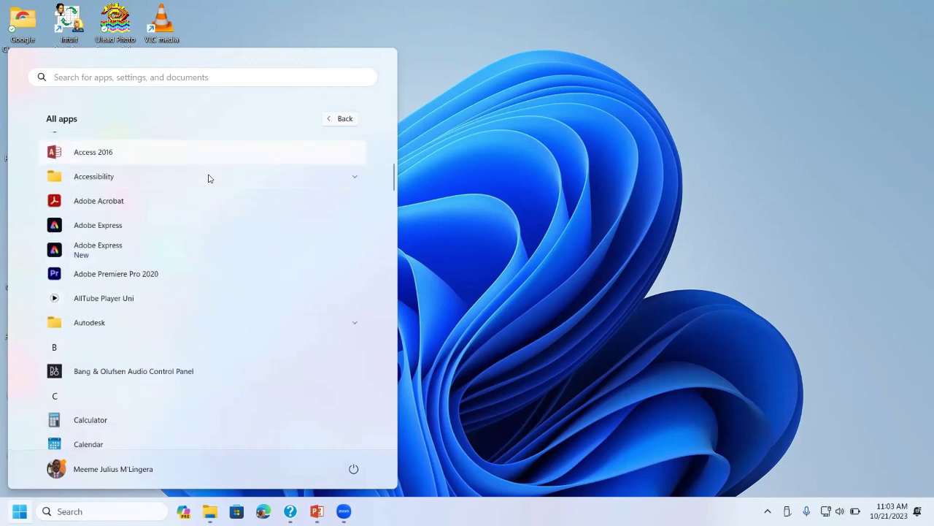
{"action": "scroll", "coordinate": [208, 179], "scroll_direction": "down", "scroll_amount": 2}
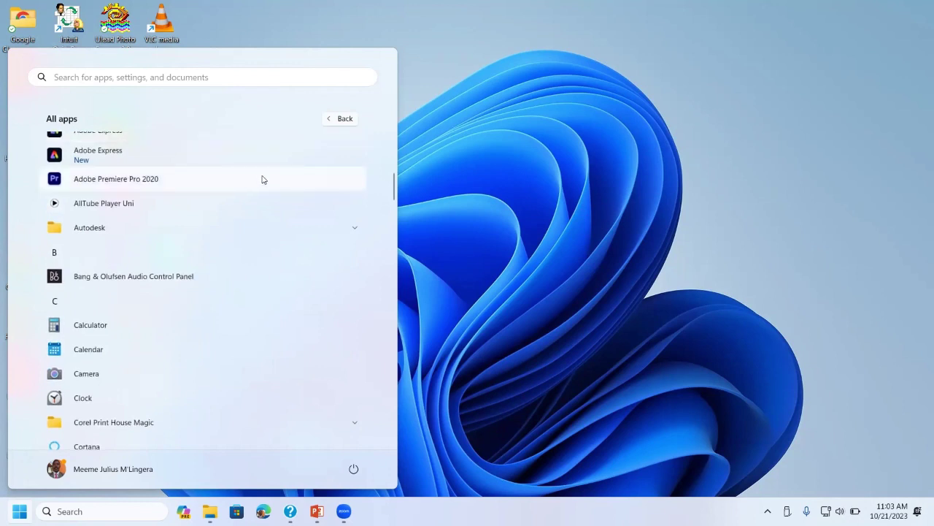
{"action": "scroll", "coordinate": [263, 180], "scroll_direction": "down", "scroll_amount": 7}
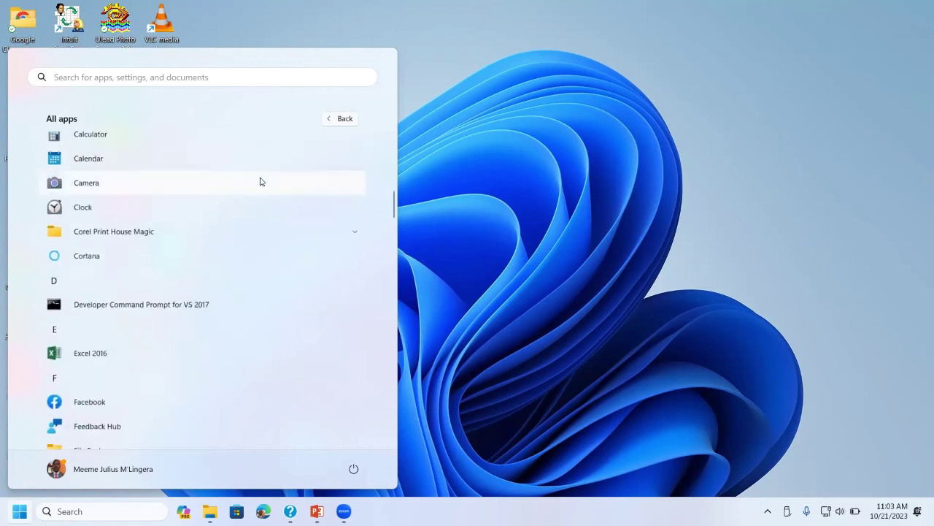
{"action": "scroll", "coordinate": [262, 181], "scroll_direction": "down", "scroll_amount": 6}
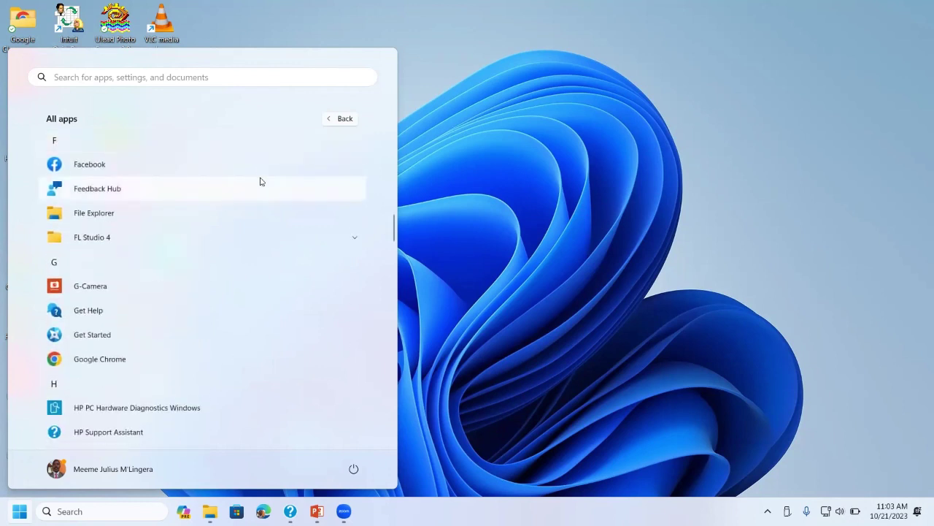
{"action": "scroll", "coordinate": [261, 181], "scroll_direction": "up", "scroll_amount": 4}
{"action": "scroll", "coordinate": [261, 181], "scroll_direction": "up", "scroll_amount": 15}
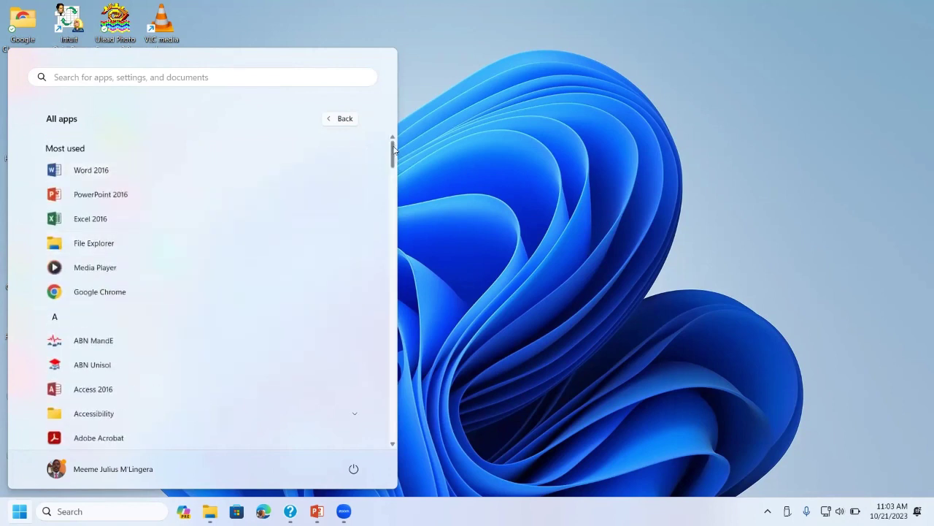
{"action": "left_click_drag", "start_coordinate": [393, 150], "coordinate": [393, 169]}
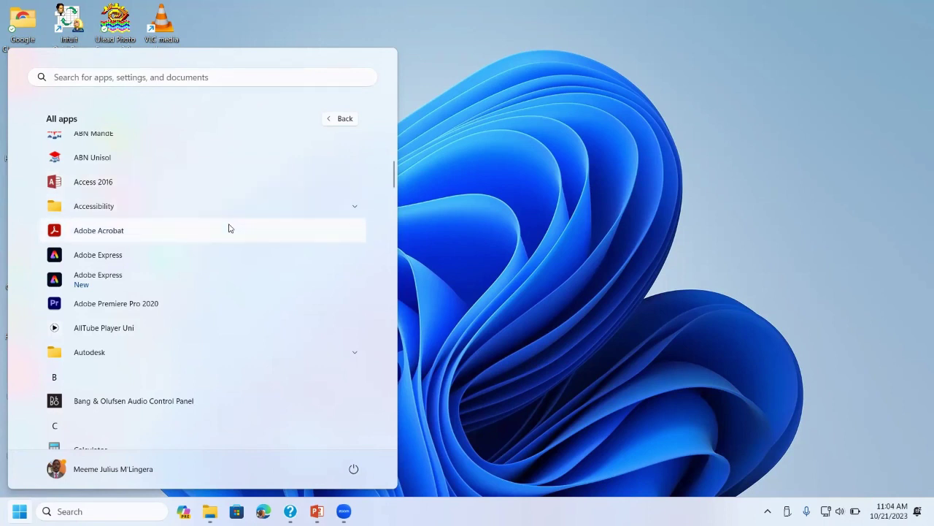
Launch Access 2016 from the All apps list.
{"action": "left_click", "coordinate": [102, 182]}
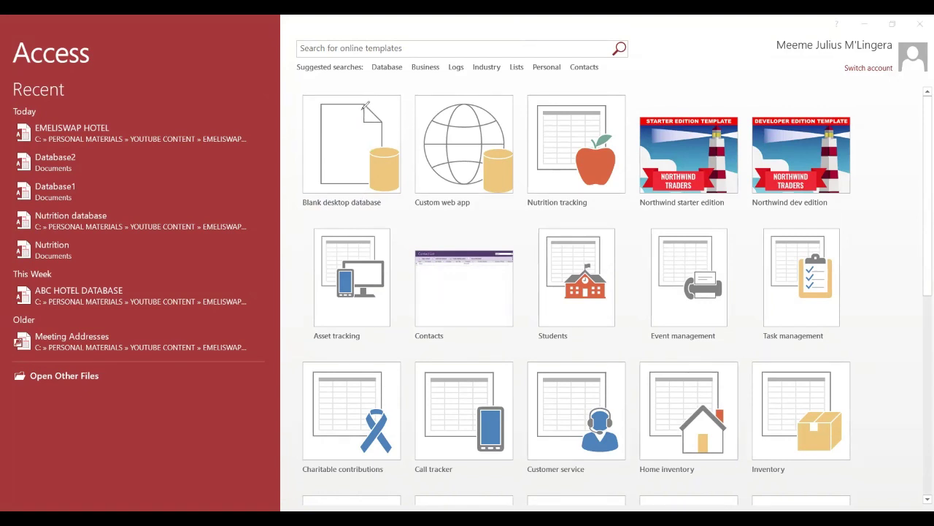
{"action": "left_click_drag", "start_coordinate": [360, 108], "coordinate": [426, 96]}
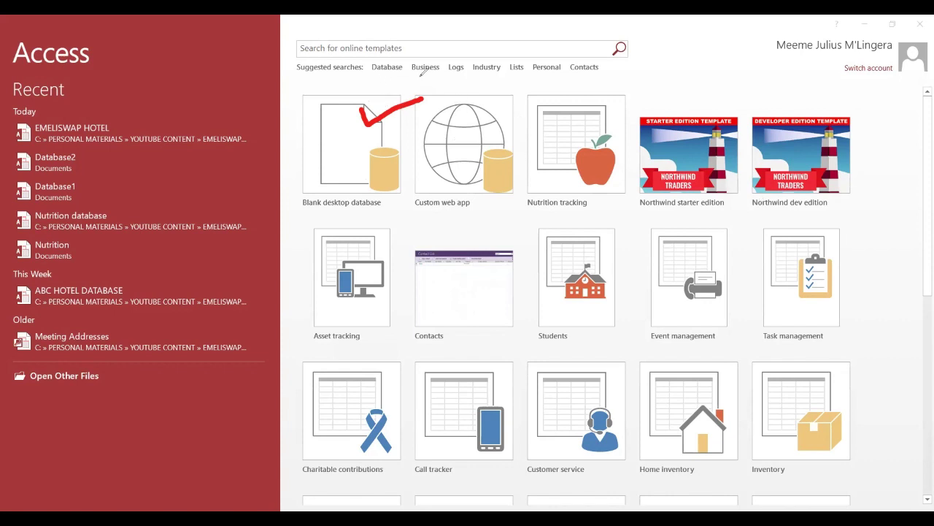
{"action": "left_click_drag", "start_coordinate": [413, 74], "coordinate": [606, 77]}
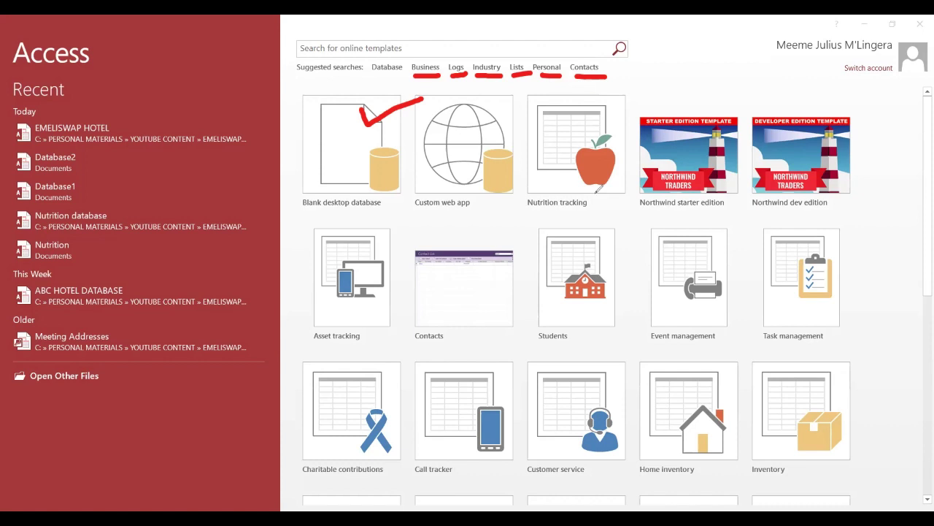
{"action": "mouse_move", "coordinate": [599, 188]}
{"action": "left_mouse_down"}
{"action": "mouse_move", "coordinate": [603, 207]}
{"action": "mouse_move", "coordinate": [669, 177]}
{"action": "left_mouse_up"}
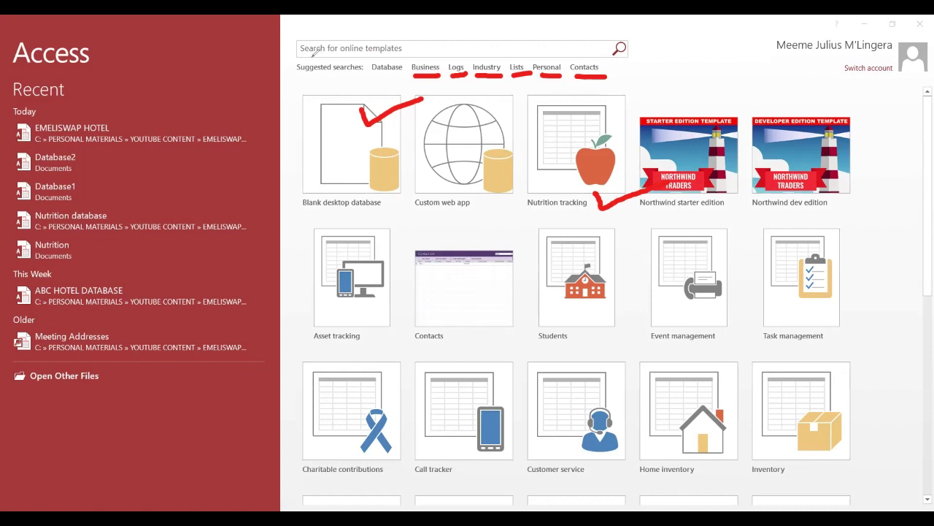
{"action": "key", "text": "e"}
{"action": "left_click_drag", "start_coordinate": [382, 108], "coordinate": [402, 110]}
{"action": "left_click_drag", "start_coordinate": [453, 91], "coordinate": [454, 91]}
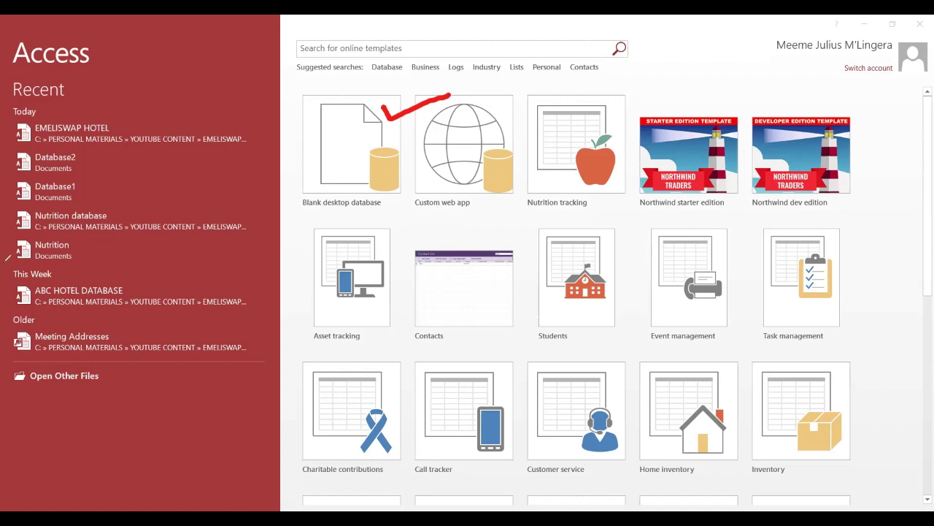
{"action": "key", "text": "e"}
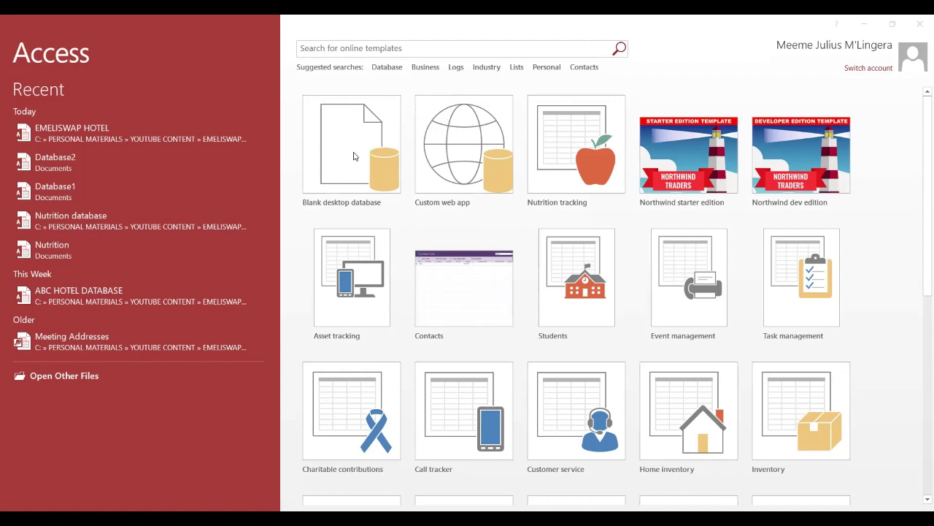
{"action": "key", "text": "Escape"}
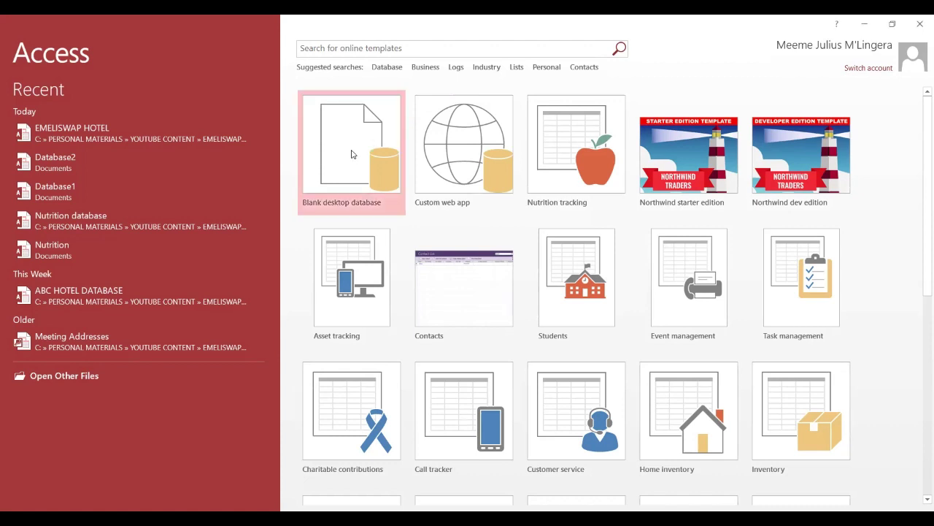
Choose Blank desktop database and replace the default name Database3 with EMELISWAP HOTEL.
{"action": "left_click", "coordinate": [348, 143]}
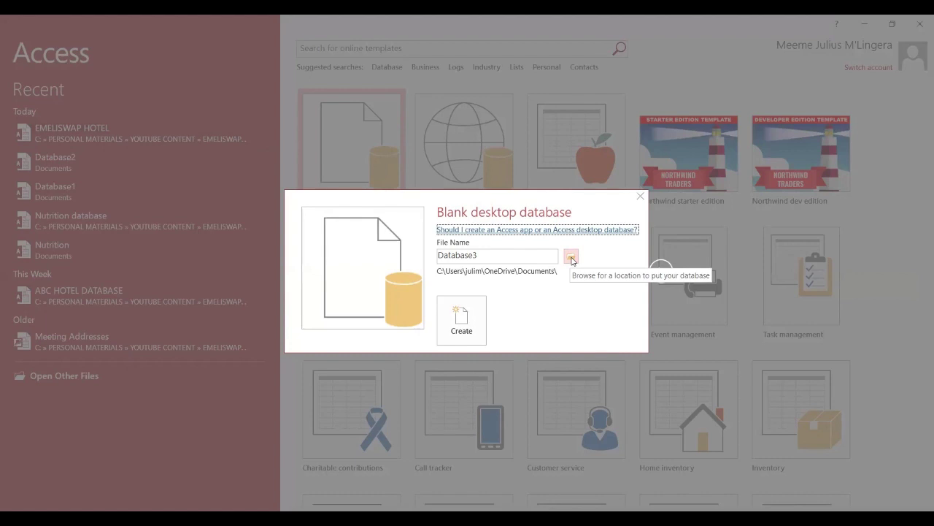
{"action": "double_click", "coordinate": [482, 255]}
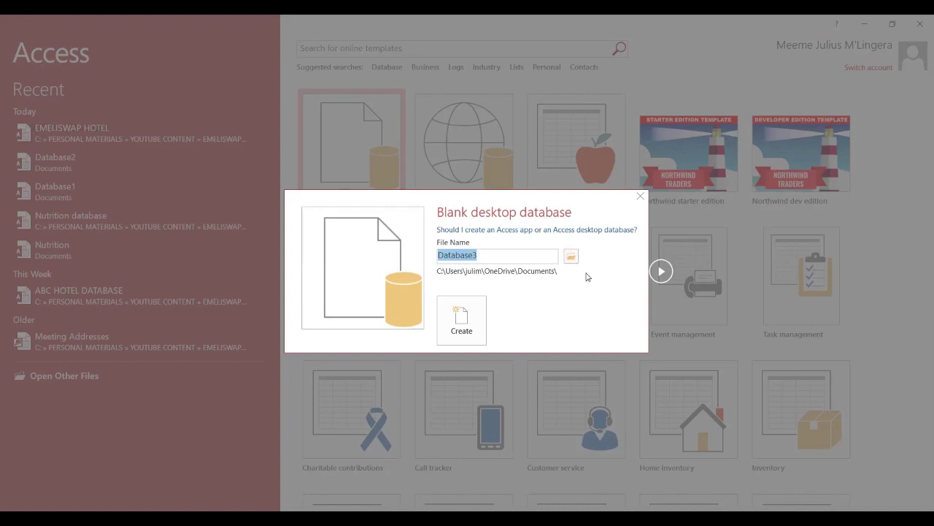
{"action": "left_click", "coordinate": [494, 255]}
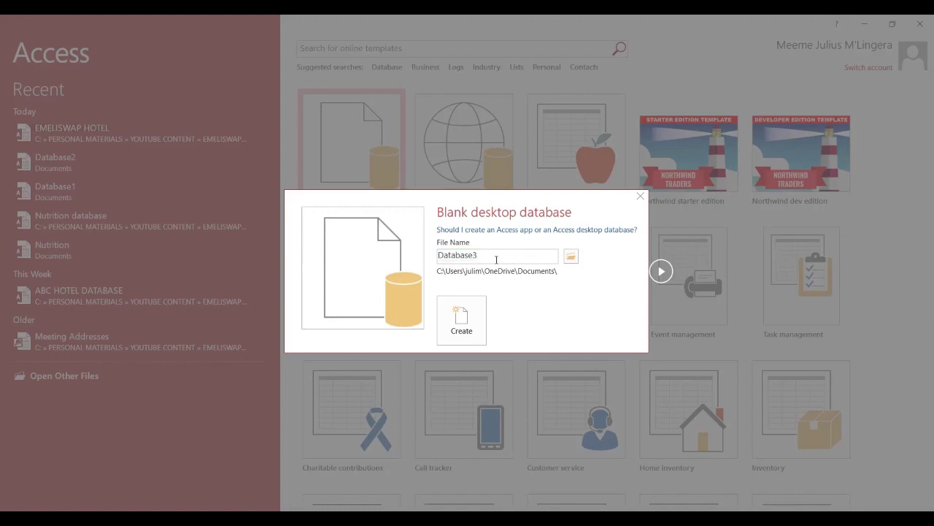
{"action": "key", "text": "BackSpace"}
{"action": "key", "text": "BackSpace"}
{"action": "key", "text": "BackSpace"}
{"action": "key", "text": "BackSpace"}
{"action": "key", "text": "BackSpace"}
{"action": "key", "text": "BackSpace"}
{"action": "key", "text": "BackSpace"}
{"action": "key", "text": "BackSpace"}
{"action": "key", "text": "BackSpace"}
{"action": "type", "text": "EMELISWAP HOTEL"}
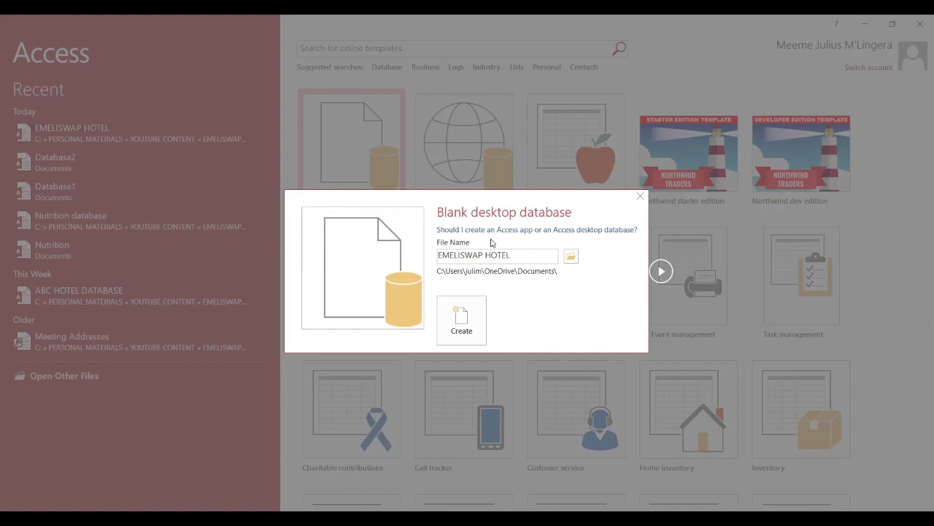
Browse for a save location on the C: drive and enter the PERSONAL MATERIALS folder.
{"action": "left_click", "coordinate": [572, 259]}
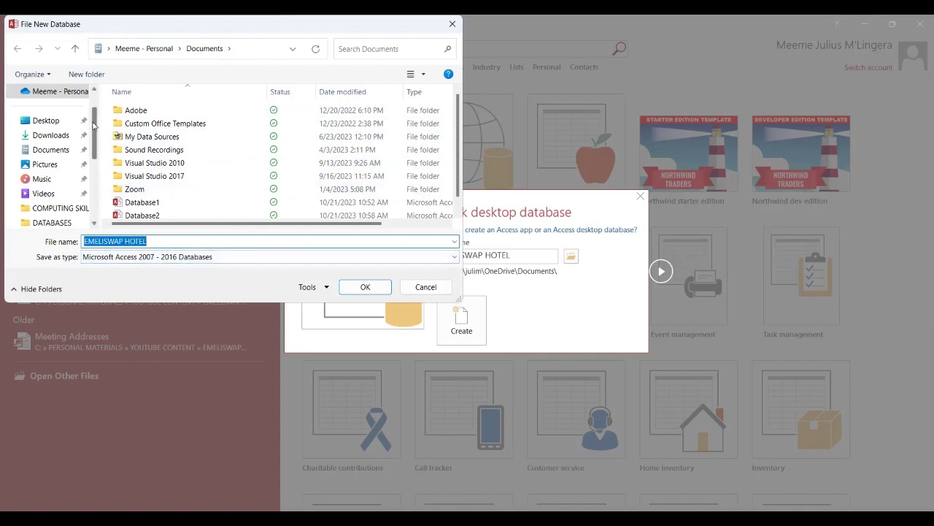
{"action": "left_click_drag", "start_coordinate": [92, 126], "coordinate": [91, 170]}
{"action": "scroll", "coordinate": [91, 170], "scroll_direction": "down", "scroll_amount": 1}
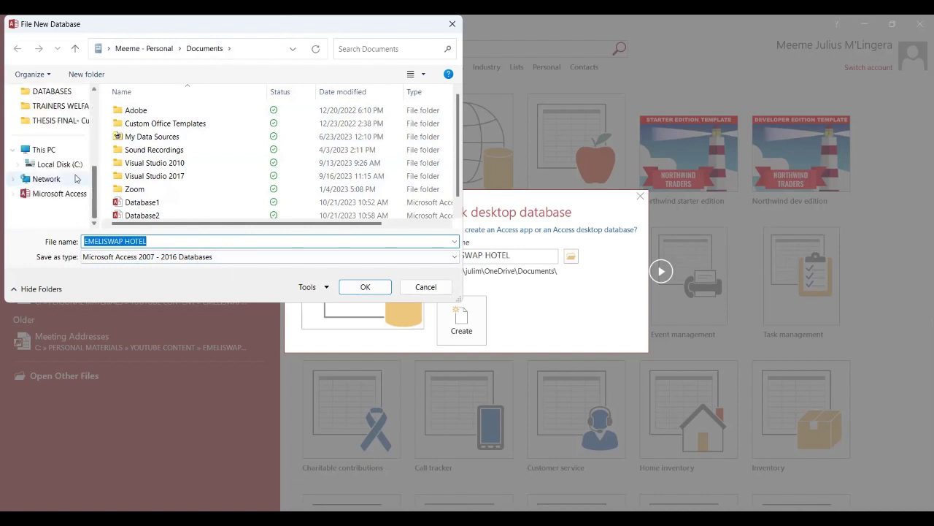
{"action": "left_click", "coordinate": [69, 168]}
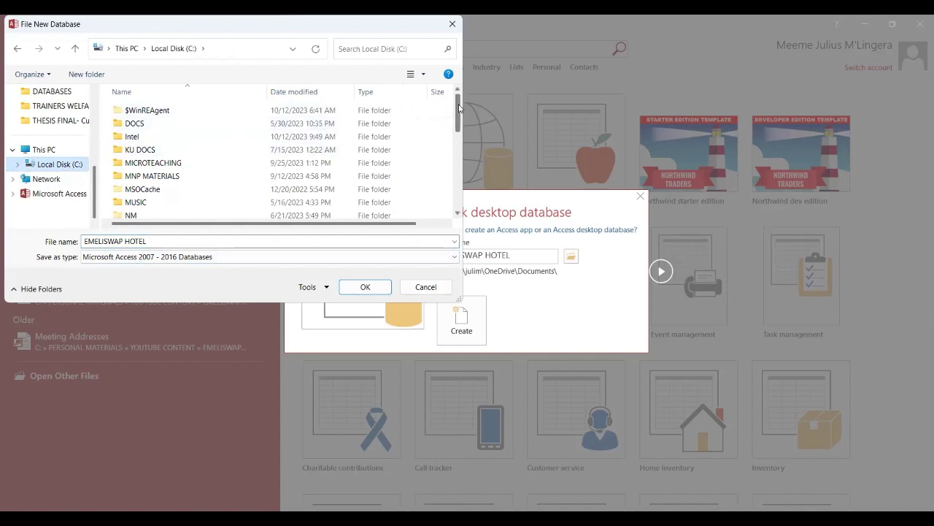
{"action": "left_click_drag", "start_coordinate": [458, 111], "coordinate": [457, 151]}
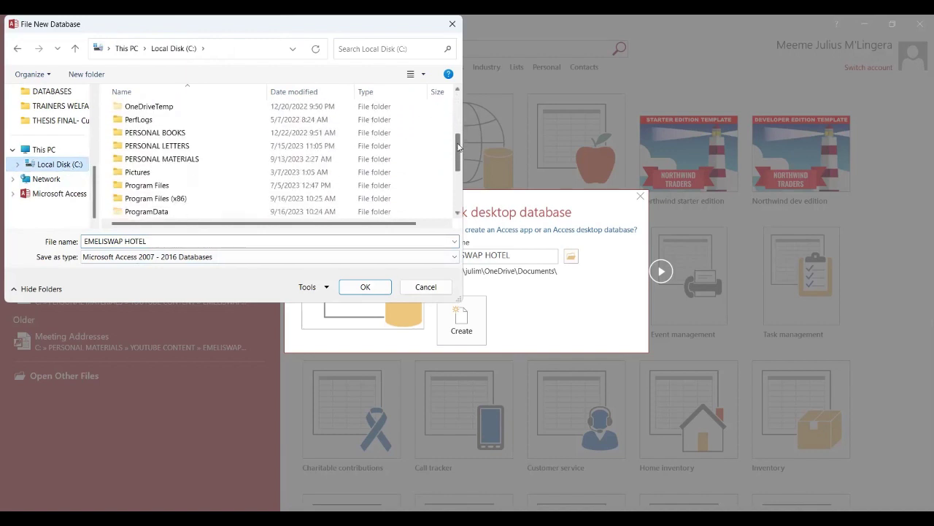
{"action": "left_click", "coordinate": [167, 155]}
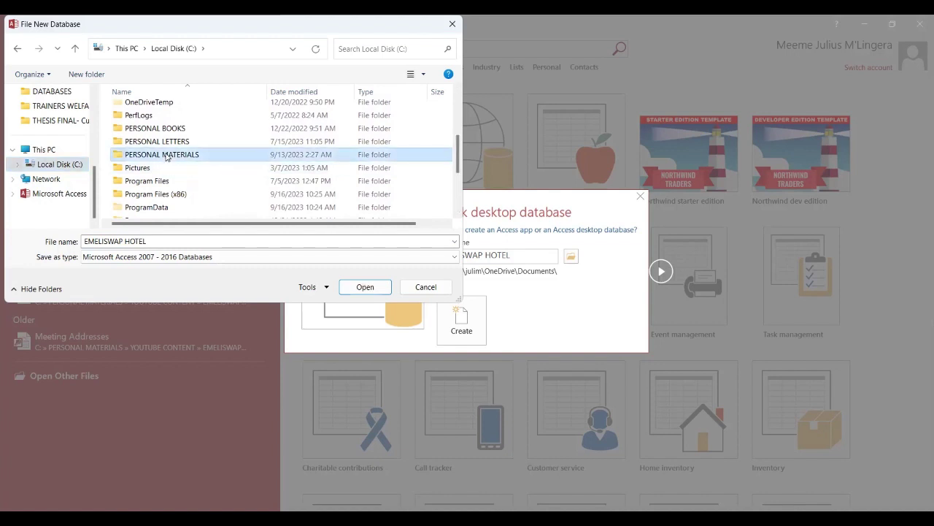
{"action": "left_click", "coordinate": [365, 286]}
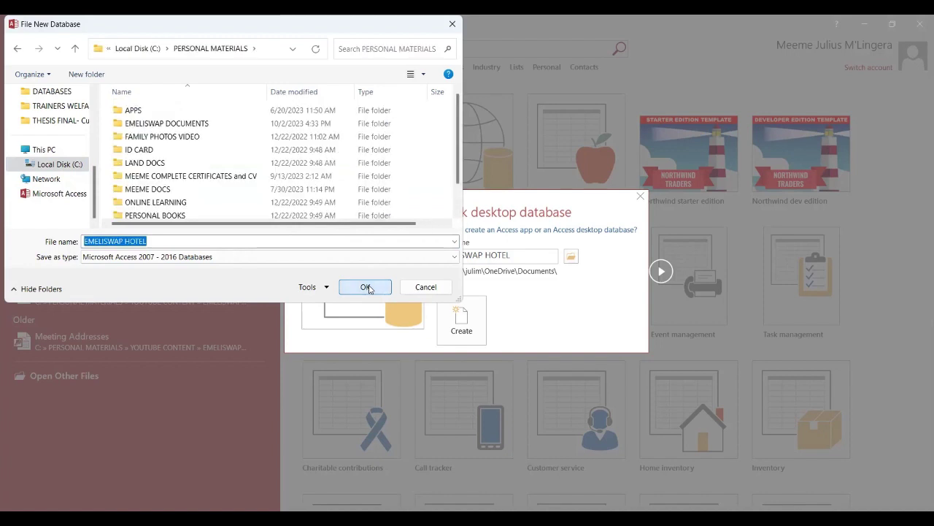
Go through YOUTUBE CONTENT, EMELISWAP ICT VIDEOS and APPLICATIONS into the DATABASES folder.
{"action": "scroll", "coordinate": [264, 175], "scroll_direction": "down", "scroll_amount": 1}
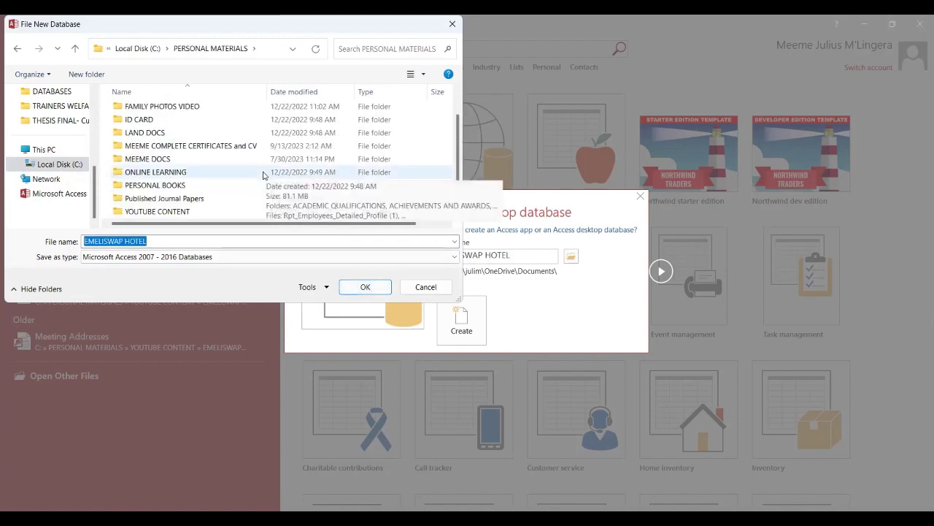
{"action": "left_click", "coordinate": [172, 212]}
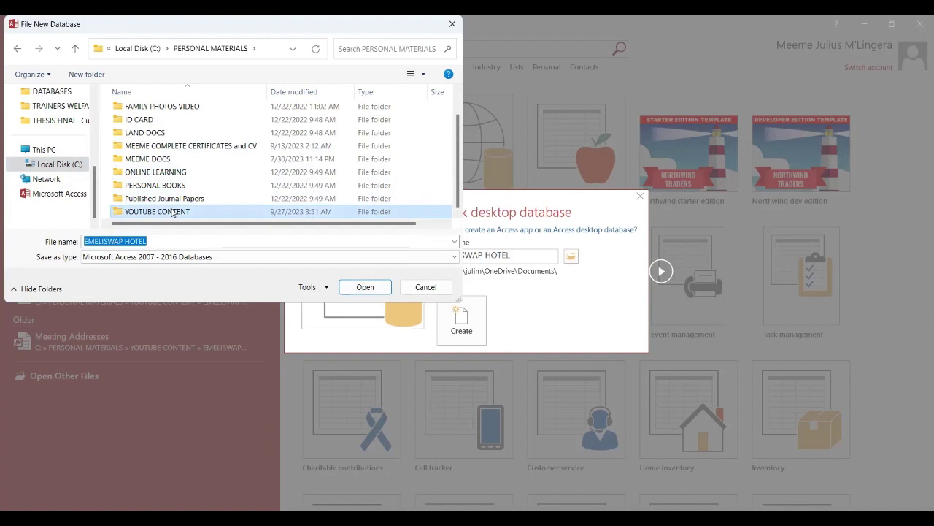
{"action": "left_click", "coordinate": [361, 288]}
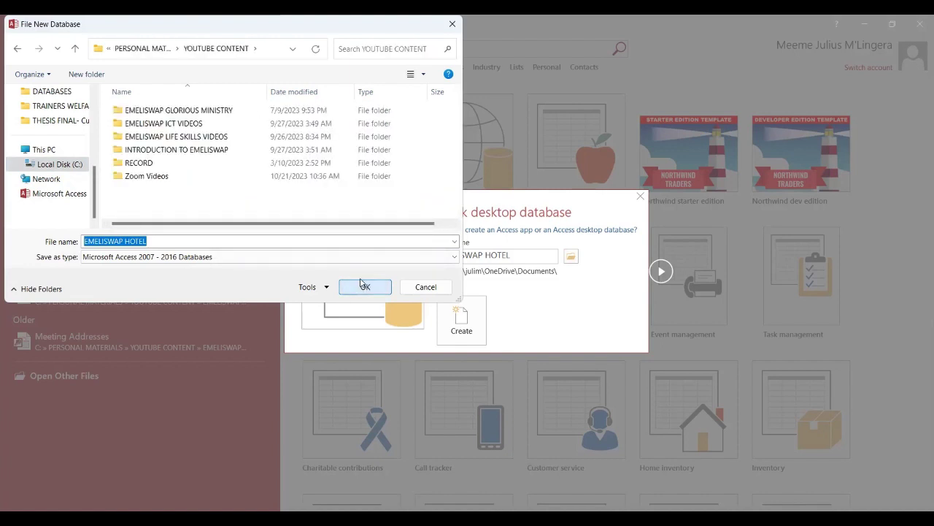
{"action": "left_click", "coordinate": [188, 127]}
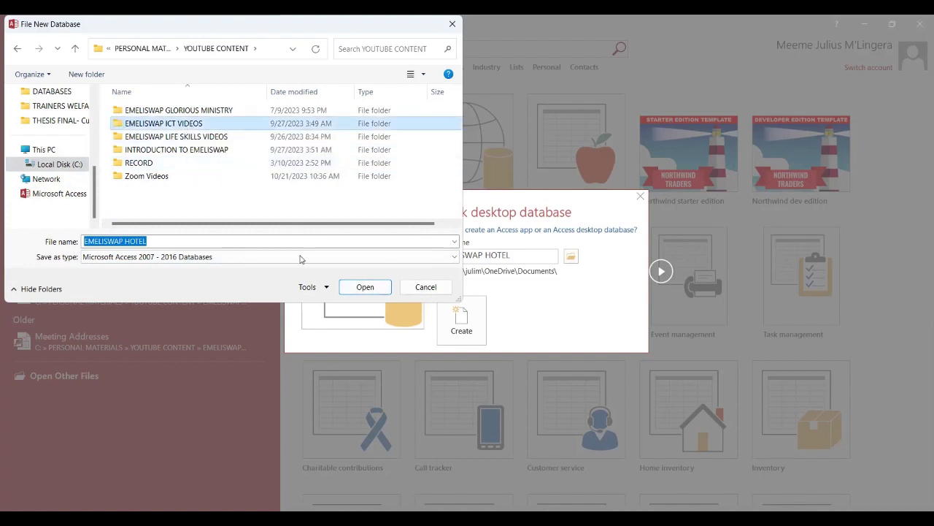
{"action": "left_click", "coordinate": [363, 287]}
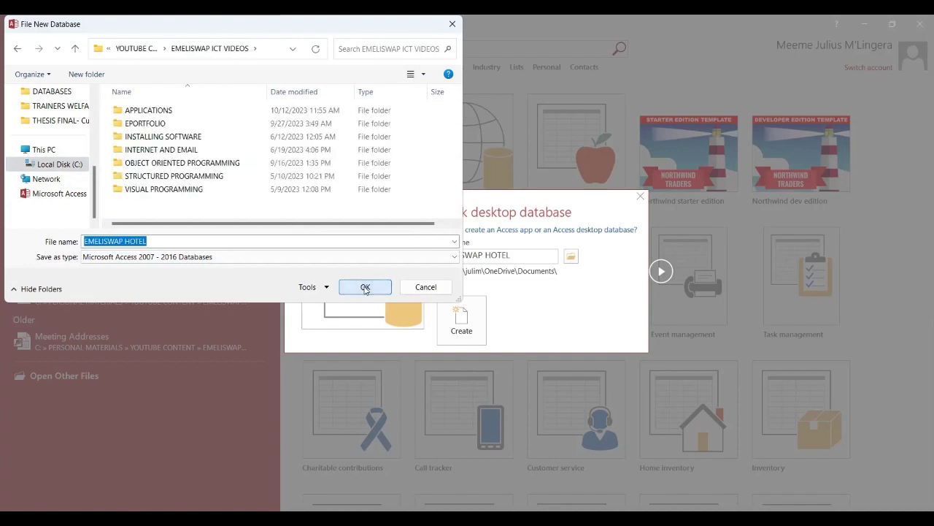
{"action": "double_click", "coordinate": [158, 111]}
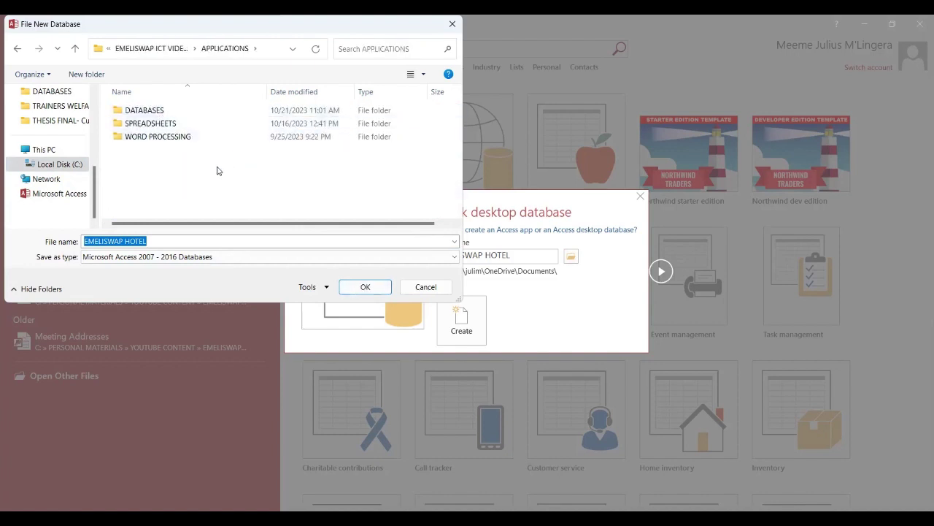
{"action": "left_click", "coordinate": [150, 113]}
{"action": "left_click", "coordinate": [366, 289]}
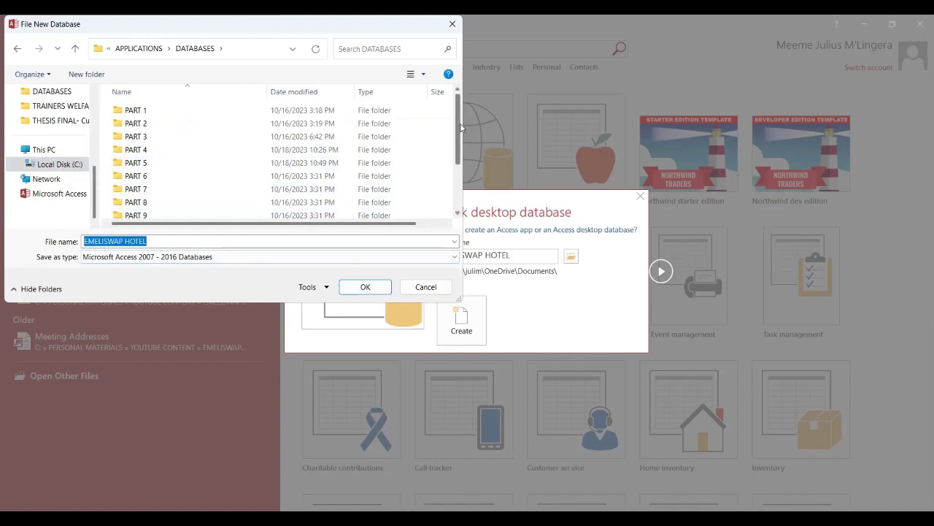
{"action": "left_click_drag", "start_coordinate": [460, 124], "coordinate": [464, 183]}
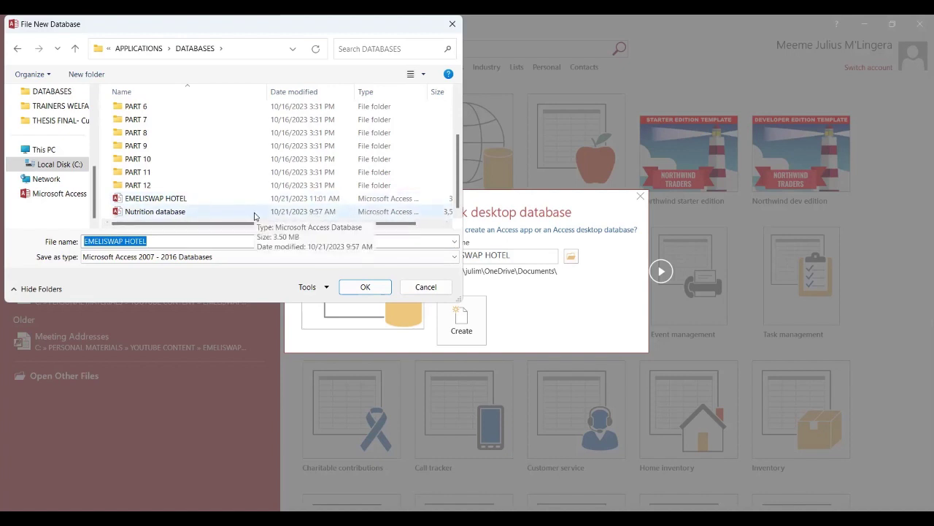
{"action": "left_click", "coordinate": [191, 202]}
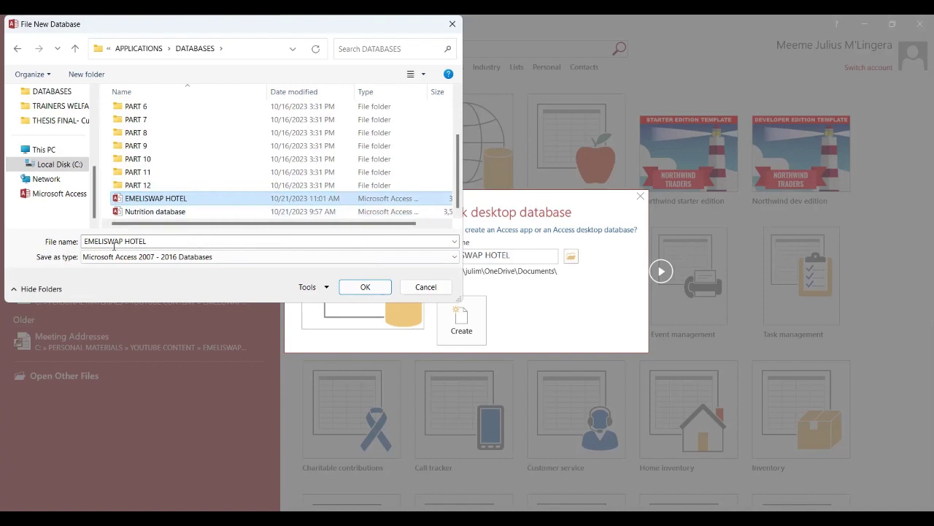
{"action": "left_click", "coordinate": [156, 242]}
{"action": "left_click", "coordinate": [156, 241]}
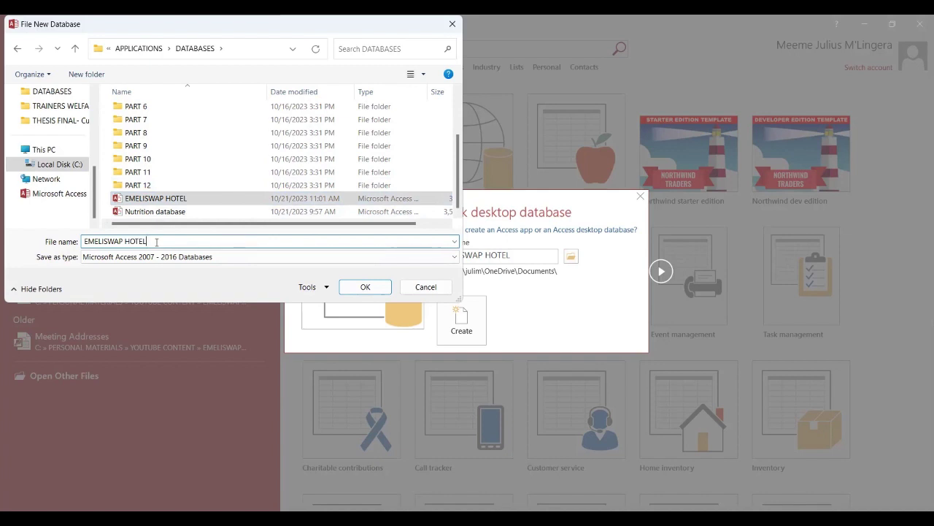
{"action": "left_click", "coordinate": [453, 260]}
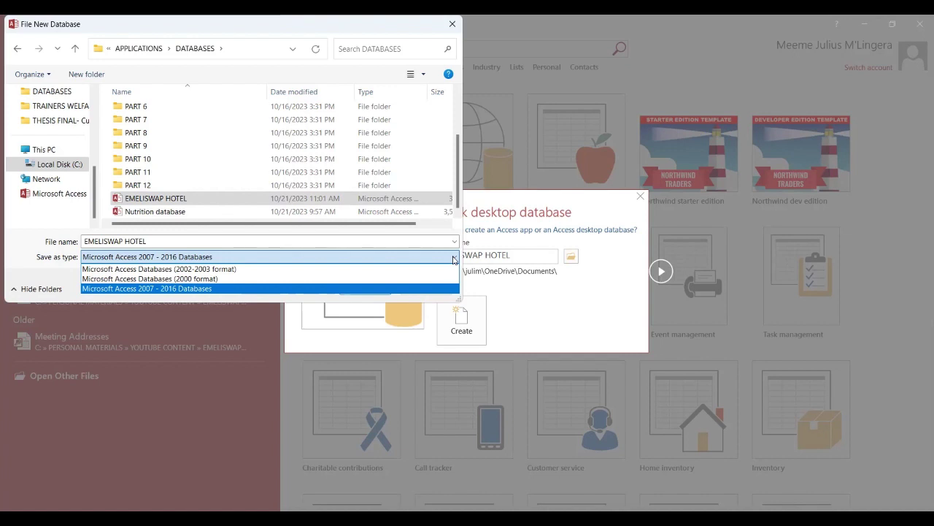
{"action": "left_click", "coordinate": [455, 257]}
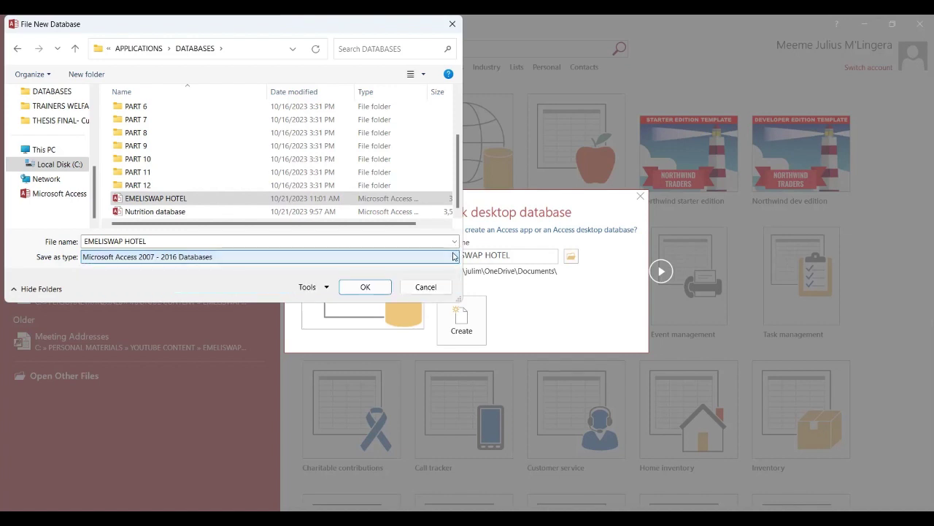
{"action": "left_click", "coordinate": [363, 287]}
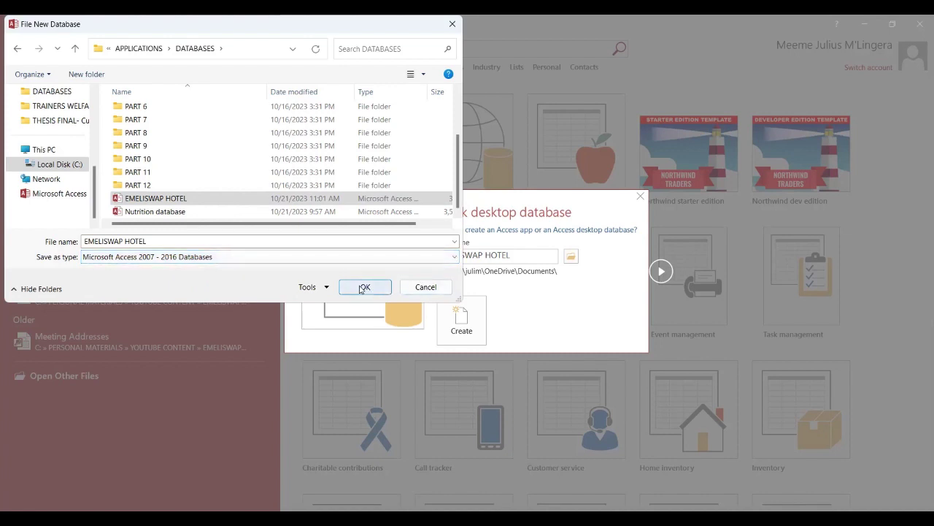
{"action": "left_click", "coordinate": [360, 289]}
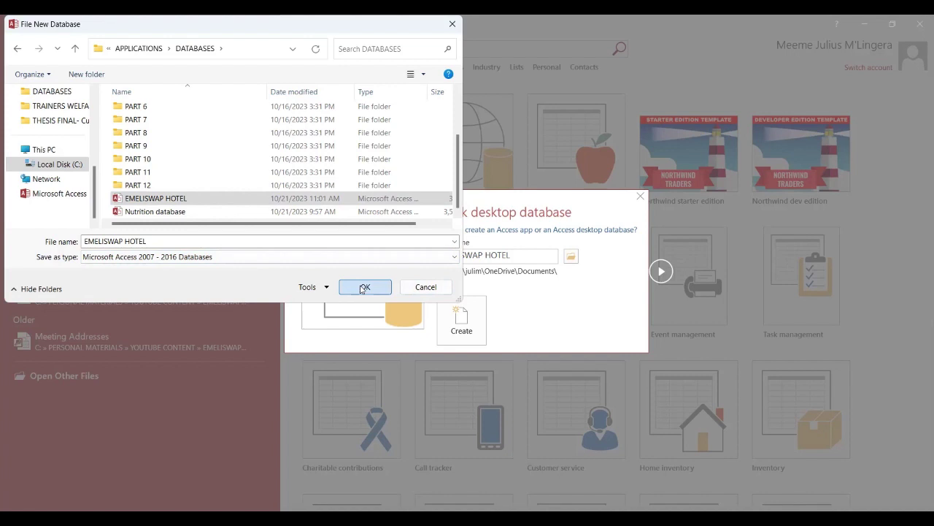
Accept the DATABASES location and verify the file name reads EMELISWAP HOTEL.accdb.
{"action": "left_click", "coordinate": [360, 289]}
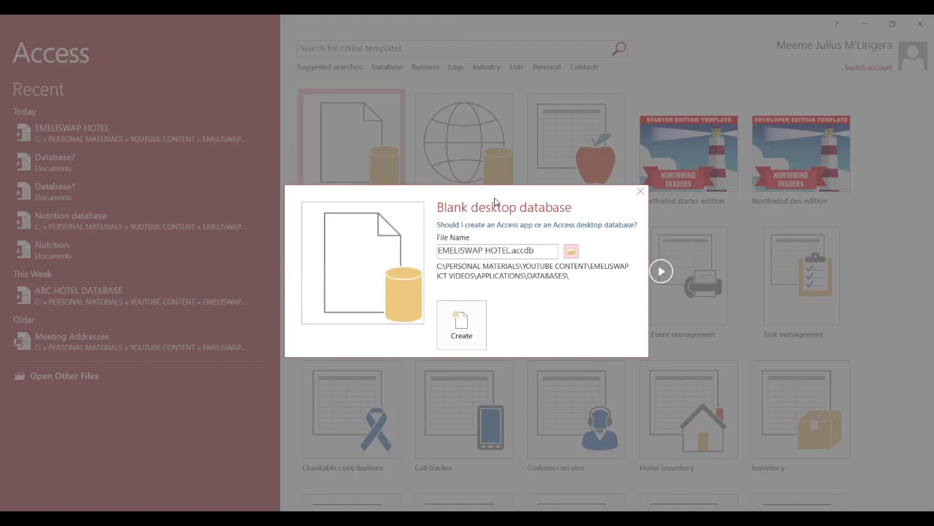
{"action": "triple_click", "coordinate": [520, 250]}
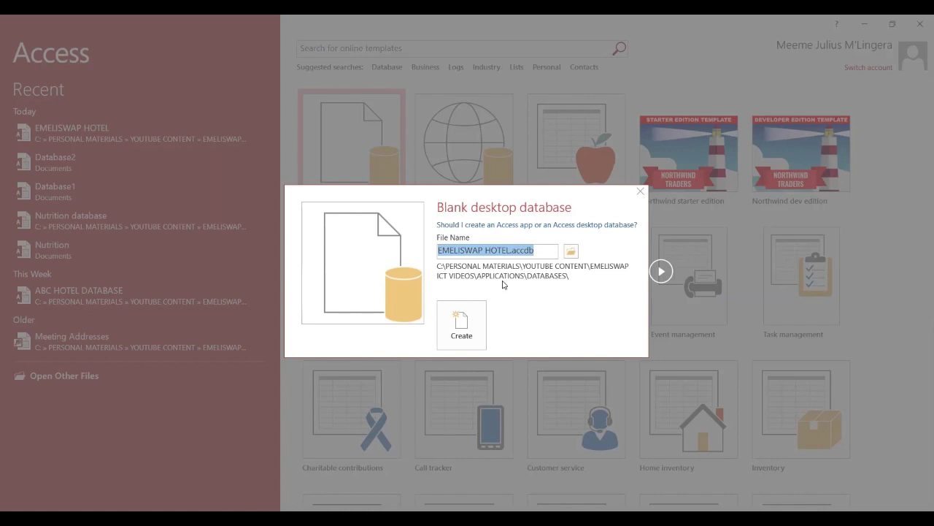
Create the blank EMELISWAP HOTEL database, prompting the file-already-exists warning.
{"action": "left_click", "coordinate": [461, 323]}
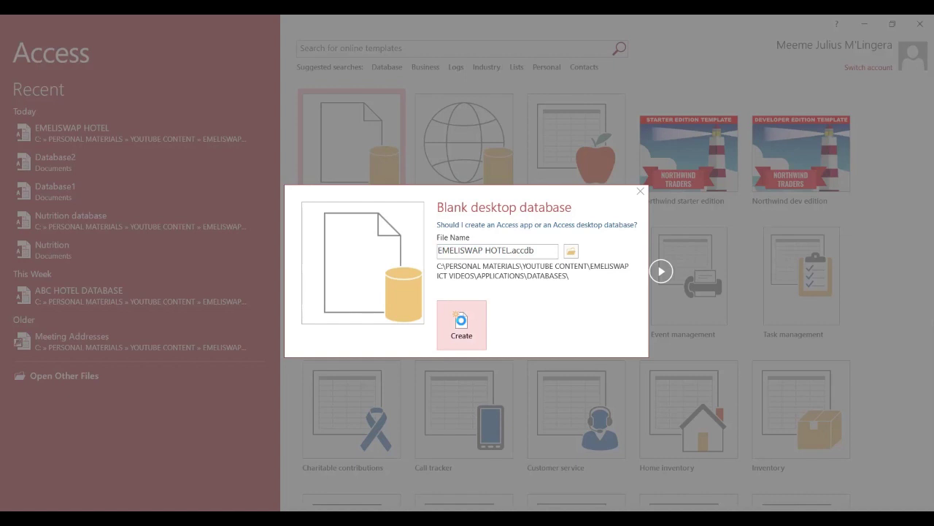
{"action": "left_click", "coordinate": [461, 323]}
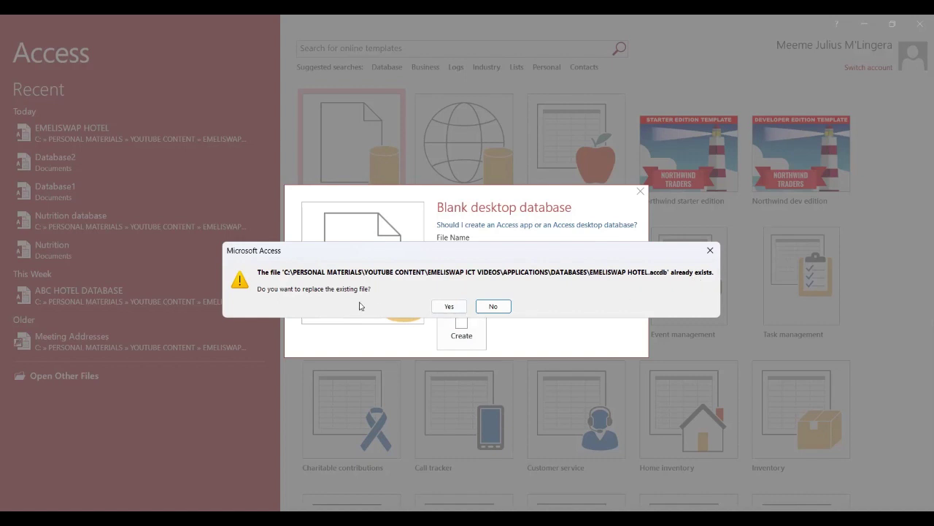
Replace the existing EMELISWAP HOTEL.accdb so the new database opens with an empty Table1.
{"action": "left_click", "coordinate": [449, 307]}
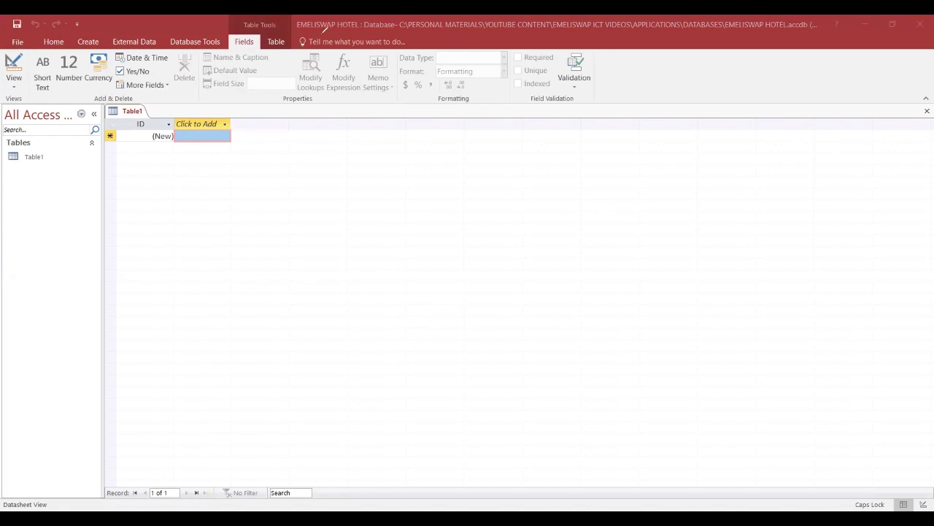
{"action": "left_click_drag", "start_coordinate": [387, 32], "coordinate": [400, 31]}
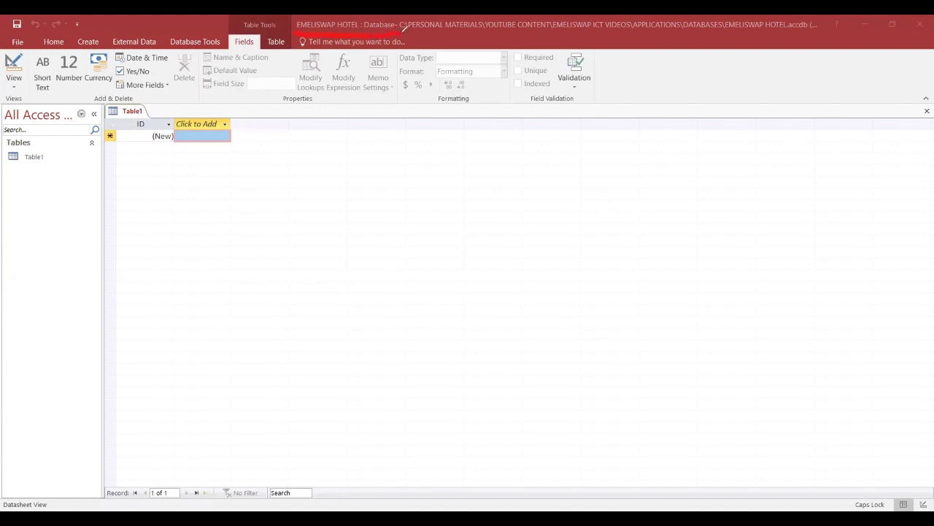